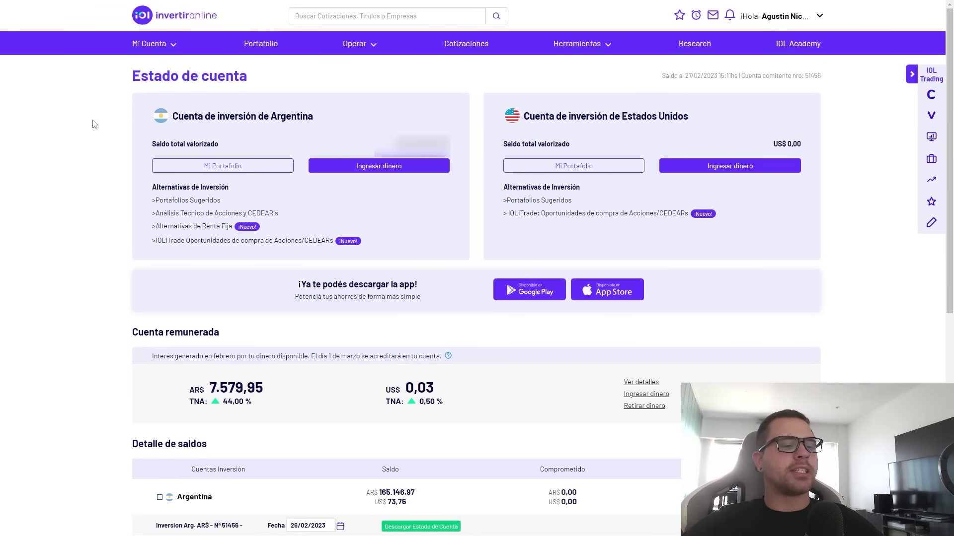
# Open the Argentine CEDEAR quotes and filter them by the symbol spy
pyautogui.click(467, 45)
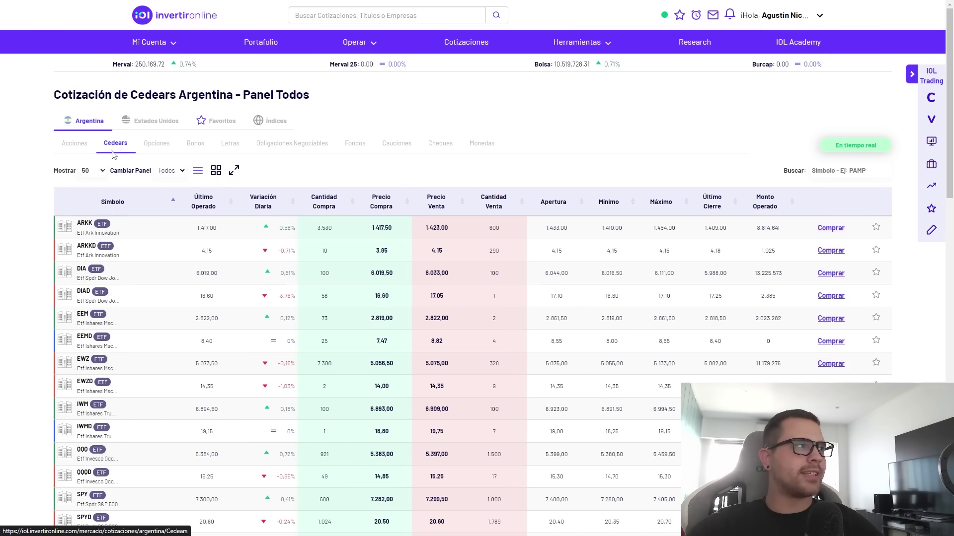
pyautogui.click(833, 171)
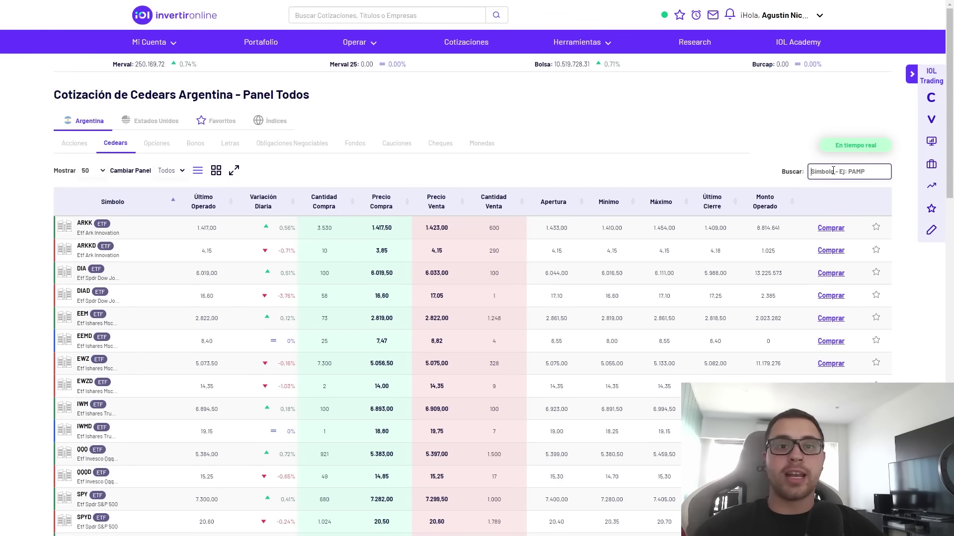
pyautogui.write('spy')
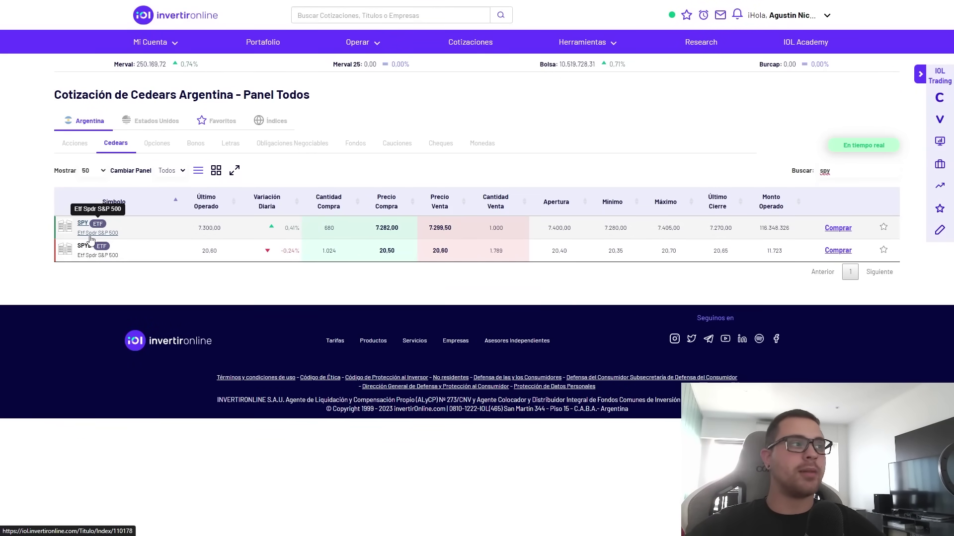
# Examine the SPY holding in the portfolio, including its last price, average purchase price, return and valuation
pyautogui.click(259, 43)
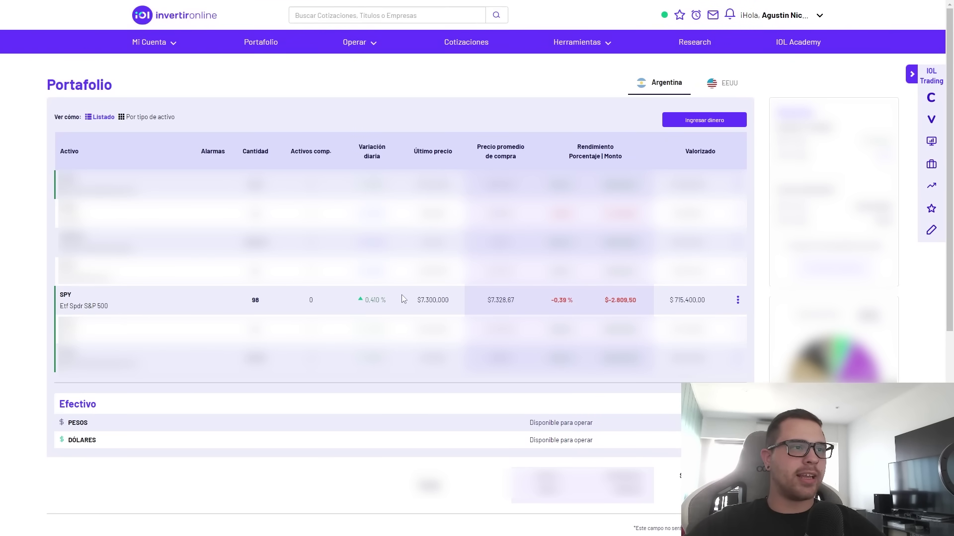
pyautogui.moveTo(417, 300); pyautogui.dragTo(445, 301)
pyautogui.click(461, 301)
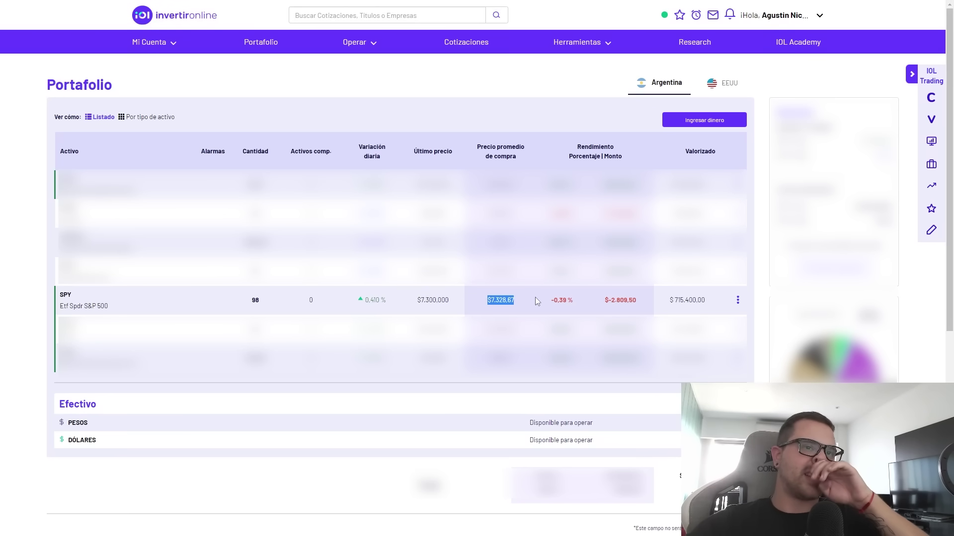
pyautogui.moveTo(546, 300); pyautogui.dragTo(587, 304)
pyautogui.click(587, 300)
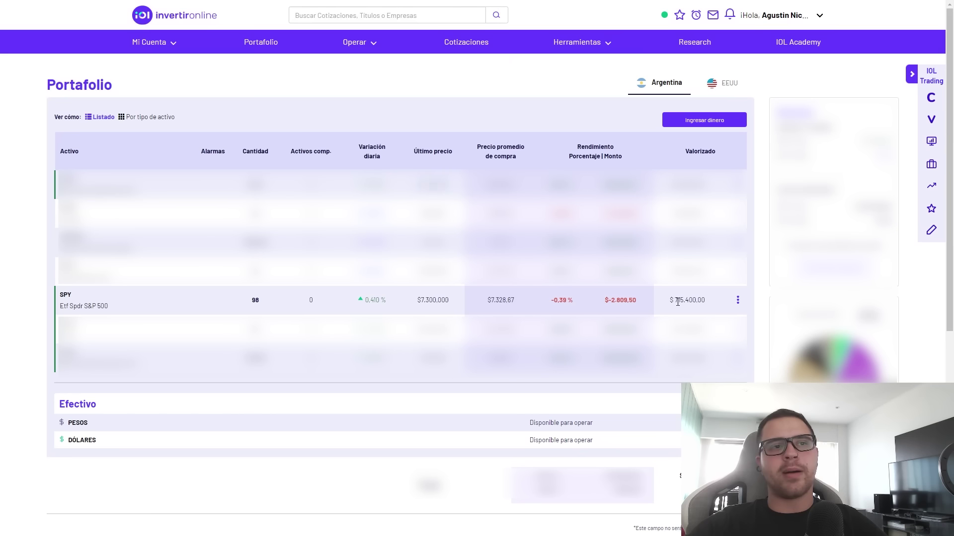
pyautogui.moveTo(678, 301); pyautogui.dragTo(705, 300)
pyautogui.click(698, 300)
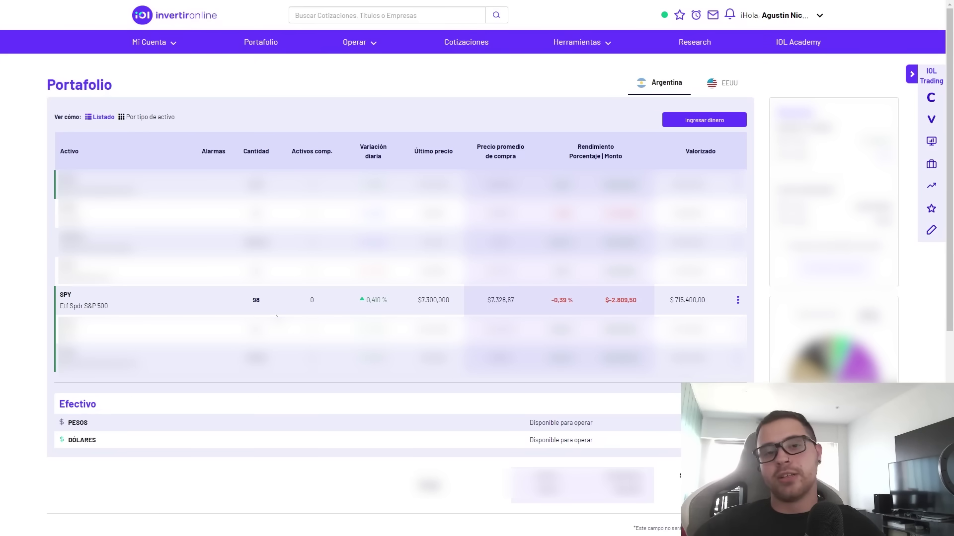
# Find SPY in the Argentine CEDEAR quotes by filtering for spy, and start a buy order for it
pyautogui.click(453, 47)
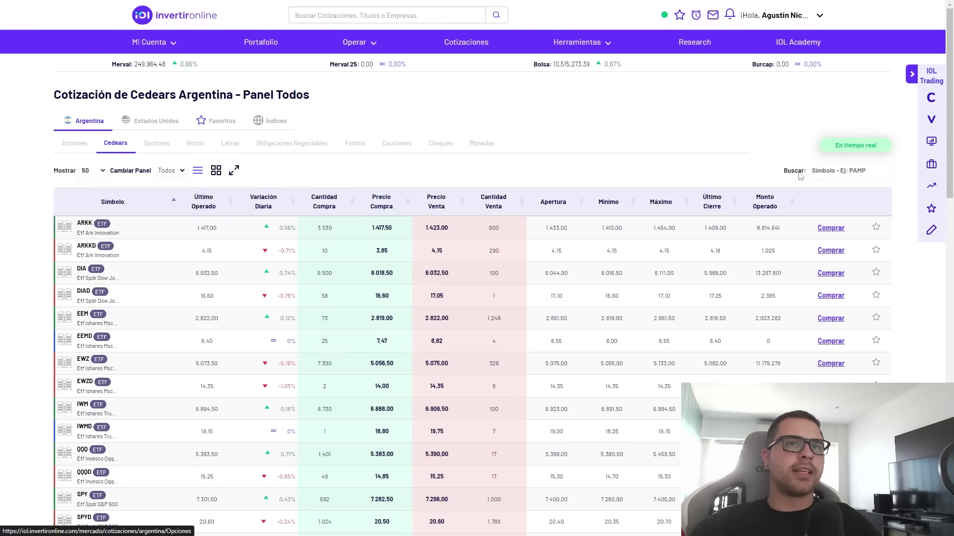
pyautogui.click(824, 169)
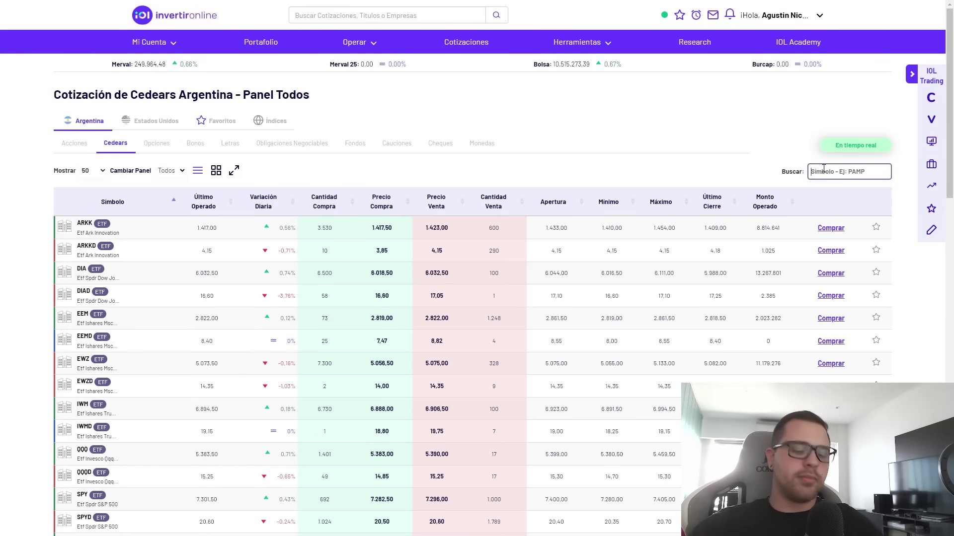
pyautogui.write('spy')
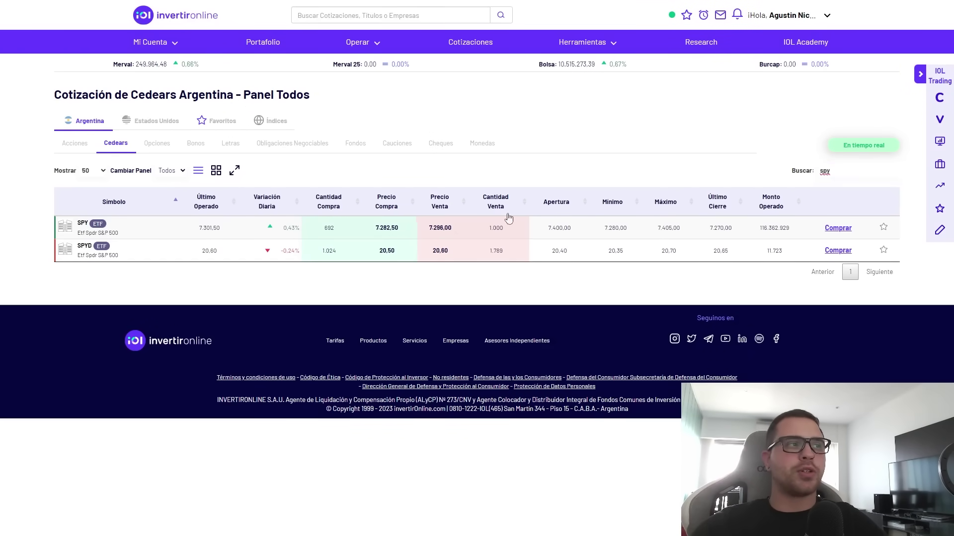
pyautogui.click(84, 229)
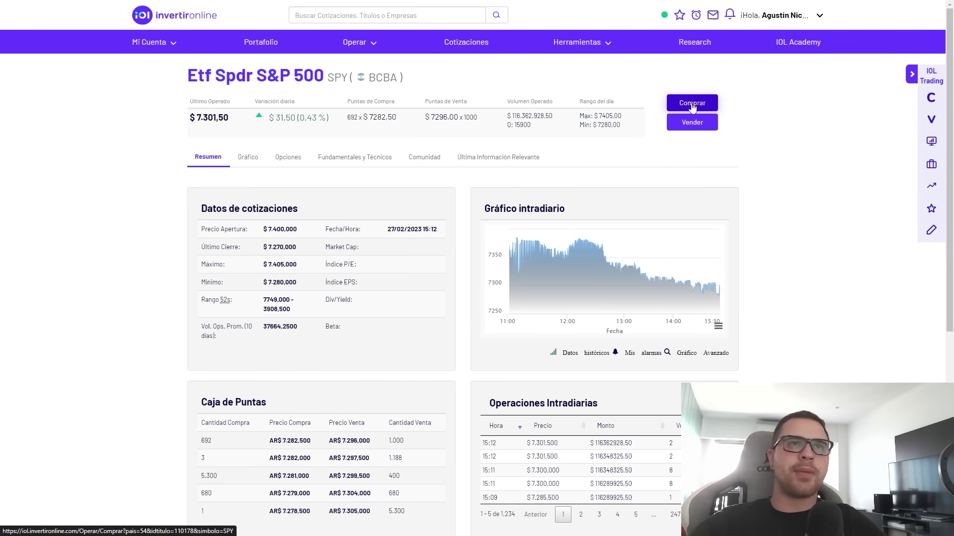
pyautogui.click(693, 108)
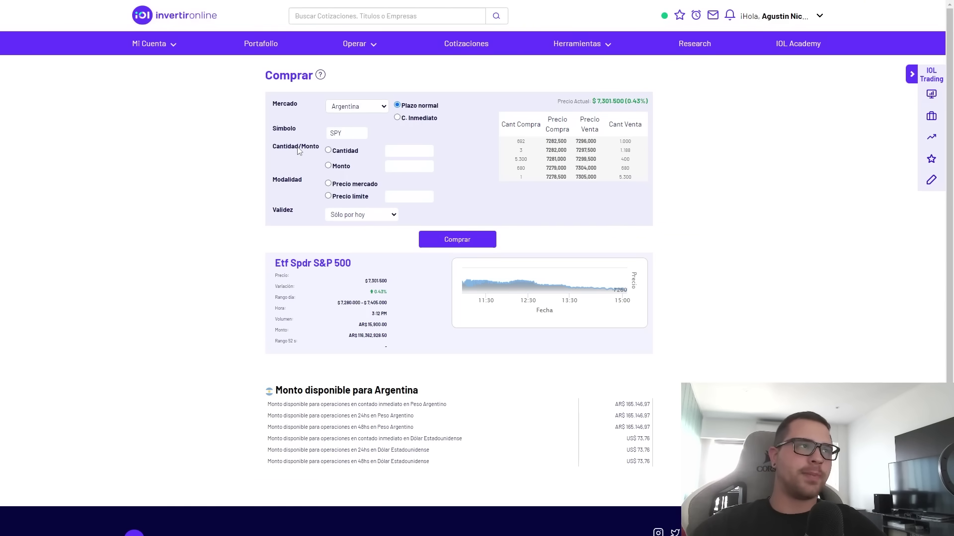
# Fill in the SPY buy order with an amount of 50000 and a limit price of 7296, and proceed to its confirmation
pyautogui.click(328, 166)
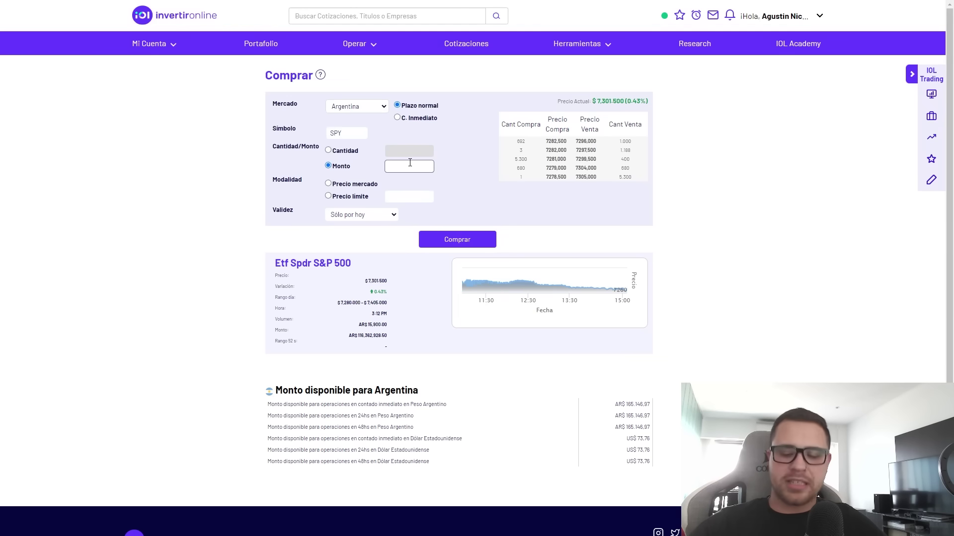
pyautogui.write('50000')
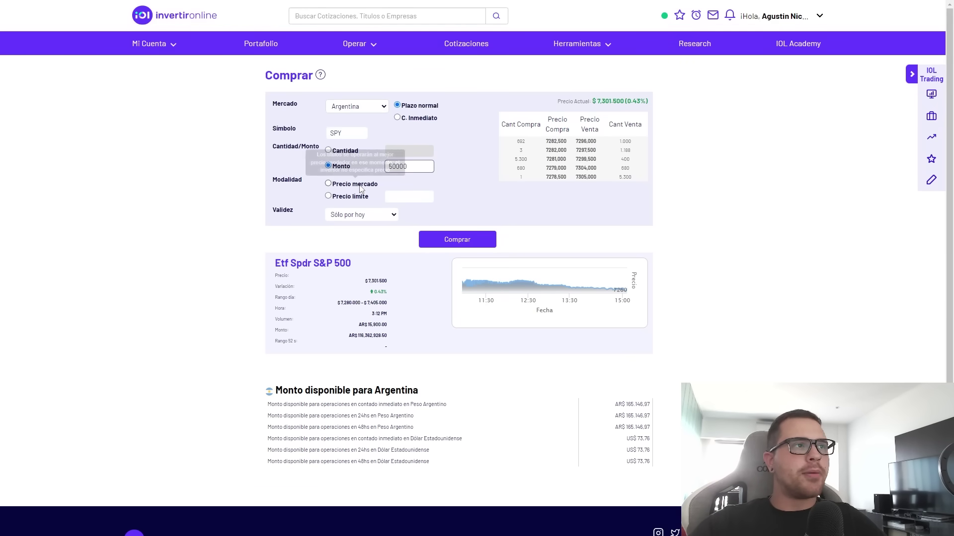
pyautogui.moveTo(575, 141); pyautogui.dragTo(591, 141)
pyautogui.click(590, 141)
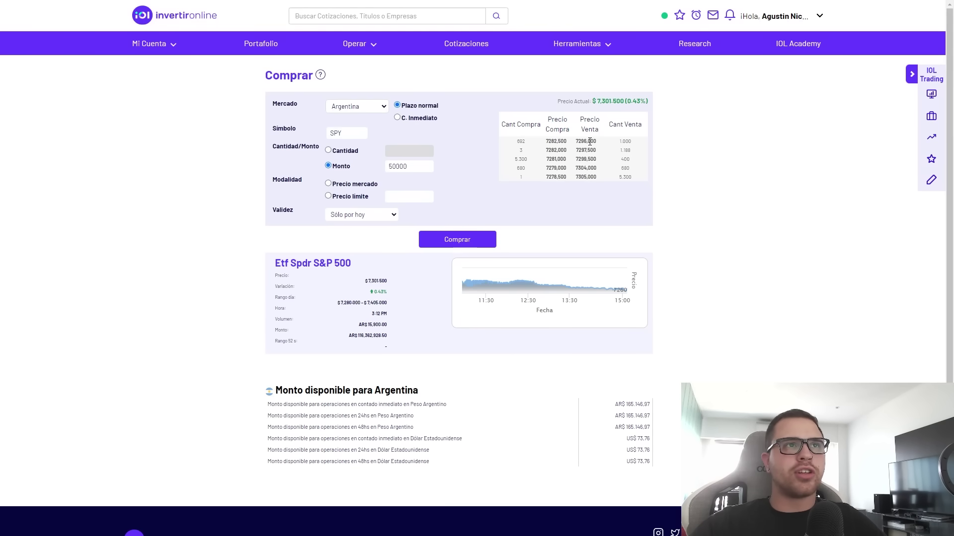
pyautogui.moveTo(596, 99); pyautogui.dragTo(612, 100)
pyautogui.click(611, 101)
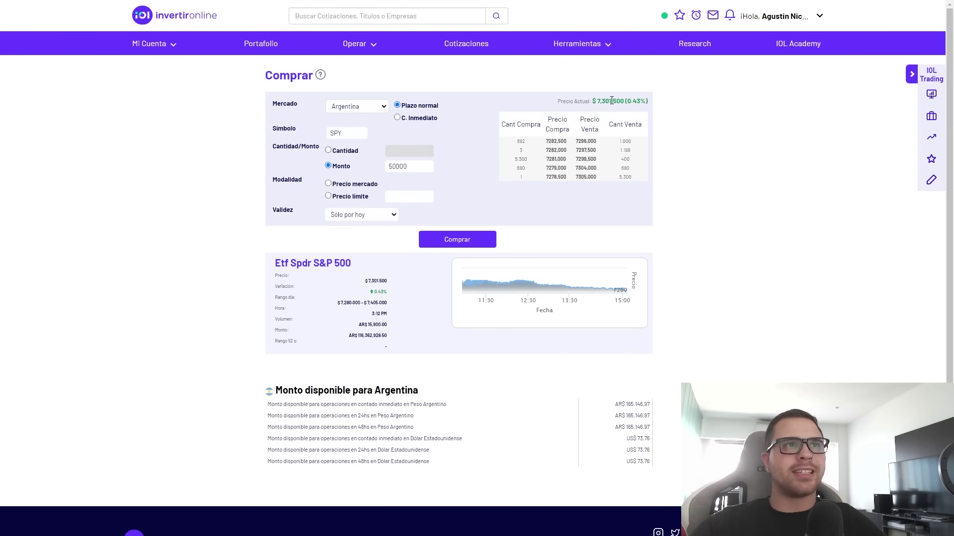
pyautogui.click(414, 199)
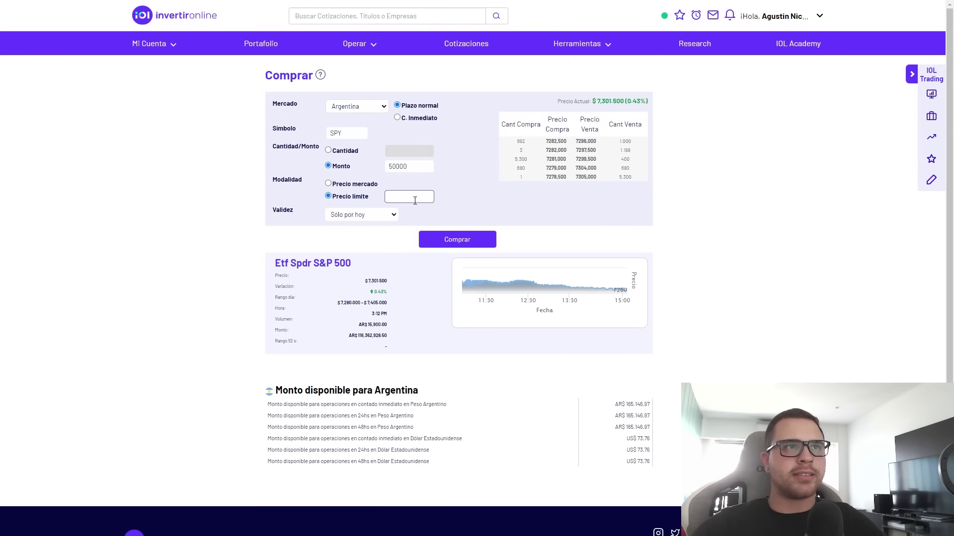
pyautogui.write('7296')
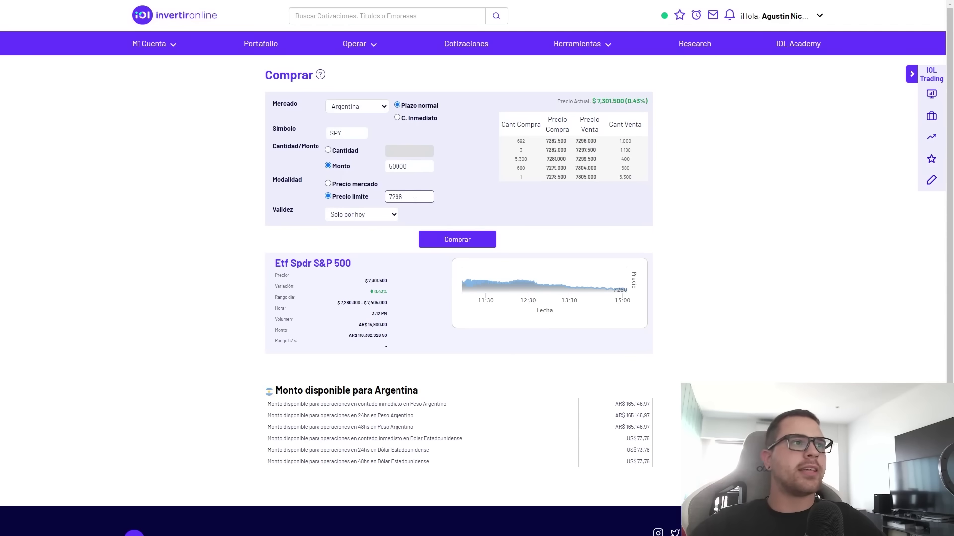
pyautogui.click(452, 239)
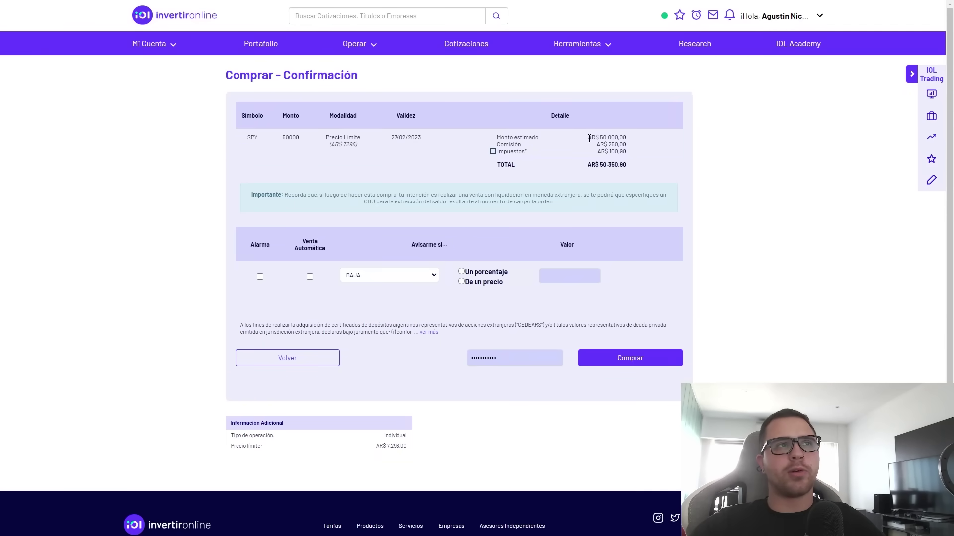
# Review the order's estimated amount, commission, itemised taxes and total cost
pyautogui.moveTo(589, 139); pyautogui.dragTo(621, 143)
pyautogui.click(624, 138)
pyautogui.click(616, 144)
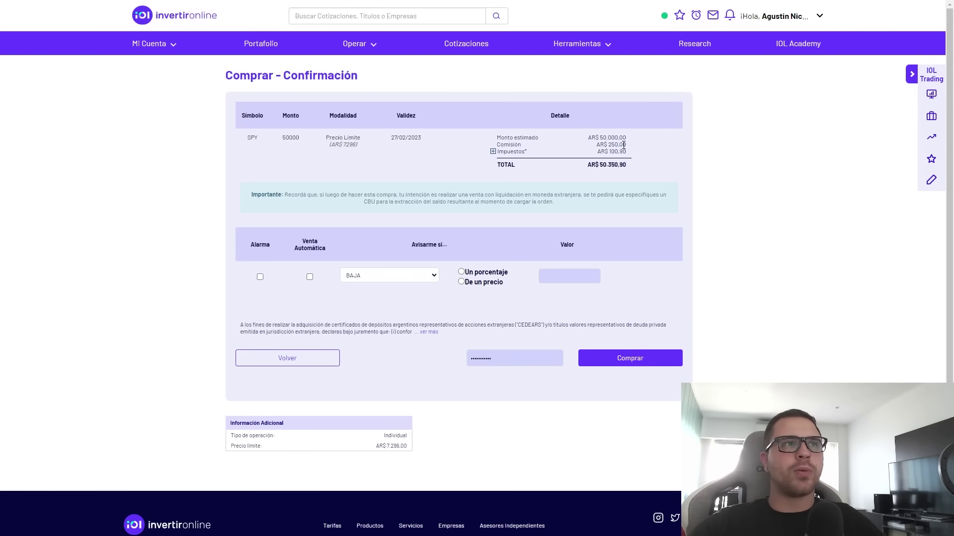
pyautogui.click(494, 152)
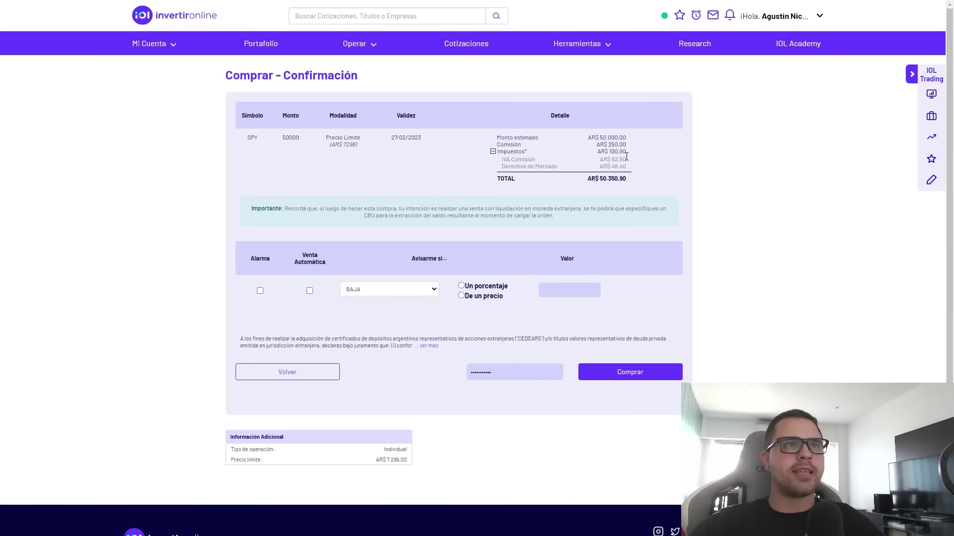
pyautogui.moveTo(599, 160); pyautogui.dragTo(627, 178)
pyautogui.click(616, 165)
pyautogui.click(607, 177)
pyautogui.click(595, 193)
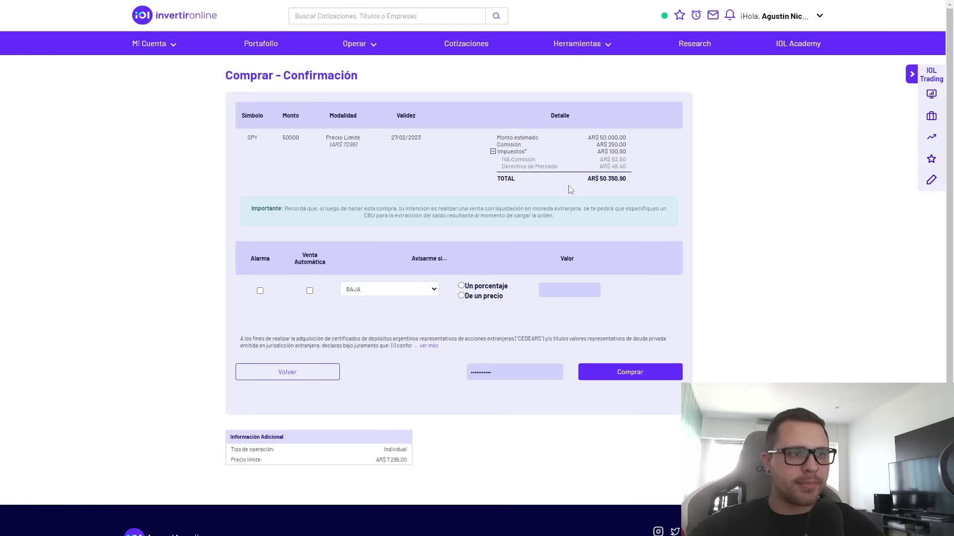
# Confirm the SPY purchase using the account password already filled in
pyautogui.click(476, 374)
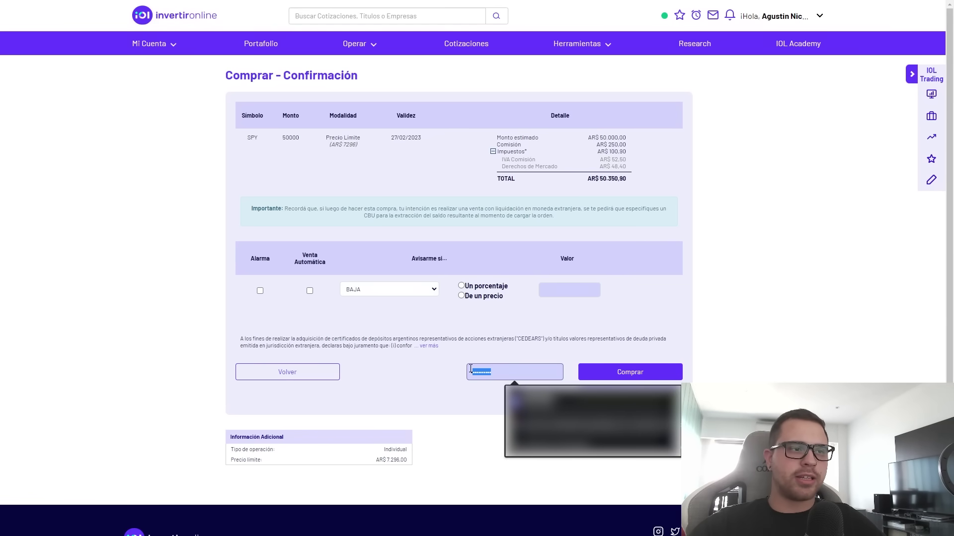
pyautogui.click(624, 373)
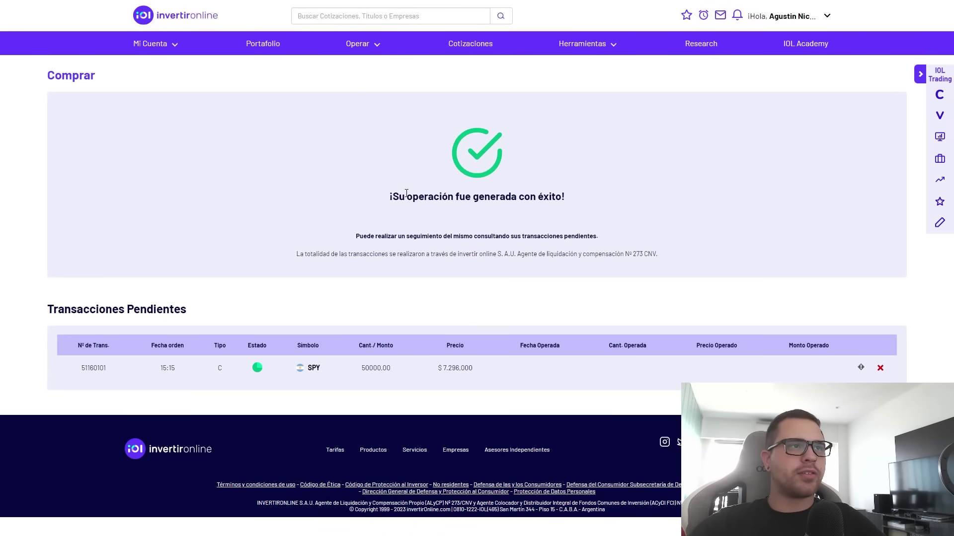
pyautogui.moveTo(407, 193); pyautogui.dragTo(496, 196)
pyautogui.click(497, 196)
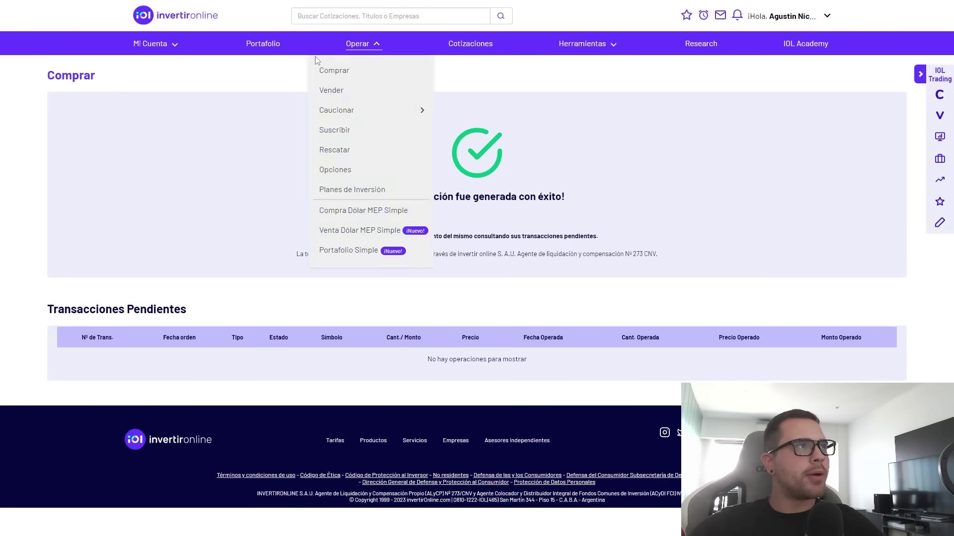
# Return to the portfolio and check the SPY holding's valuation and the actions available for it
pyautogui.click(263, 44)
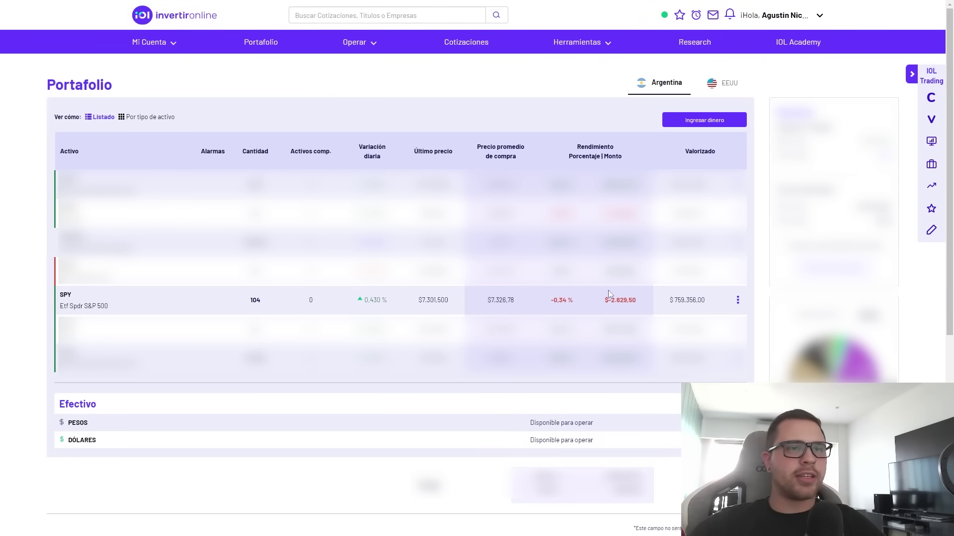
pyautogui.moveTo(672, 301); pyautogui.dragTo(708, 301)
pyautogui.click(694, 301)
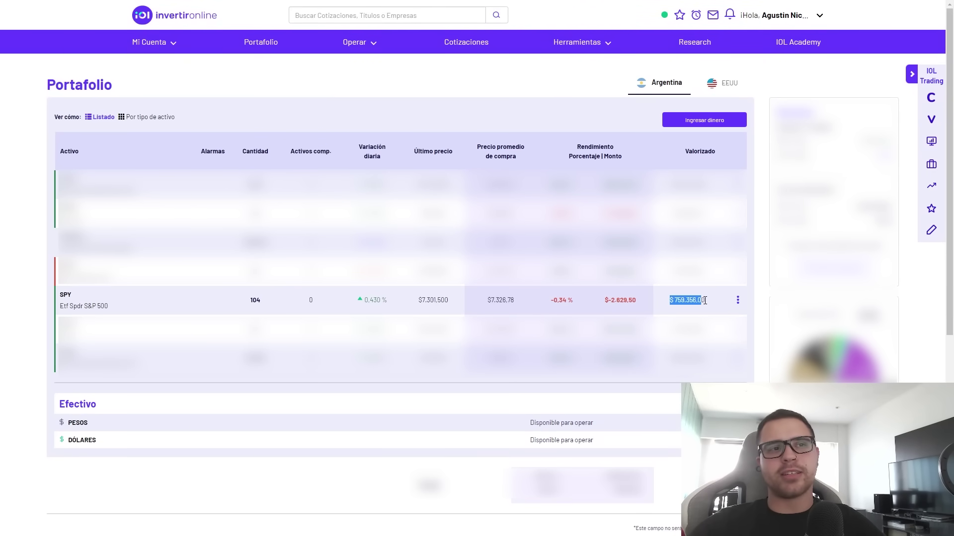
pyautogui.click(710, 304)
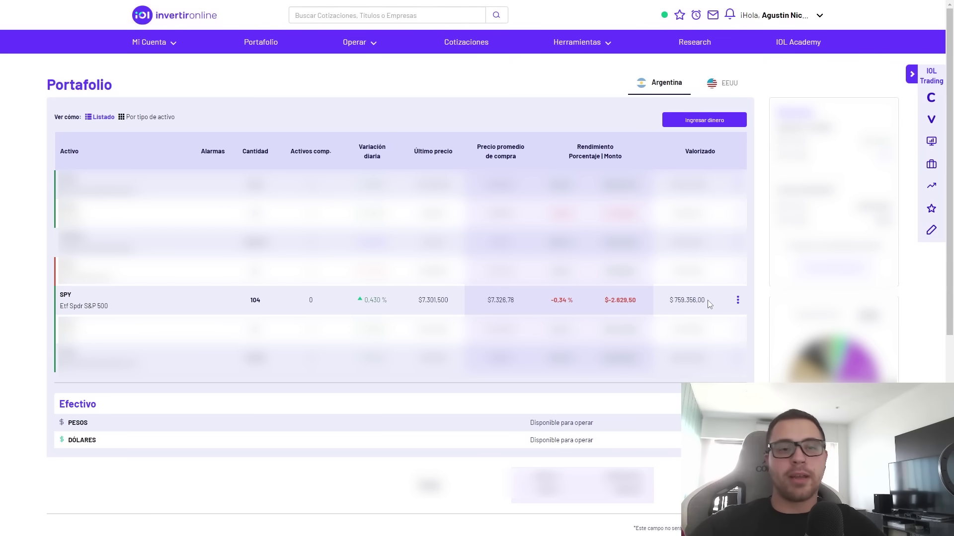
pyautogui.click(738, 300)
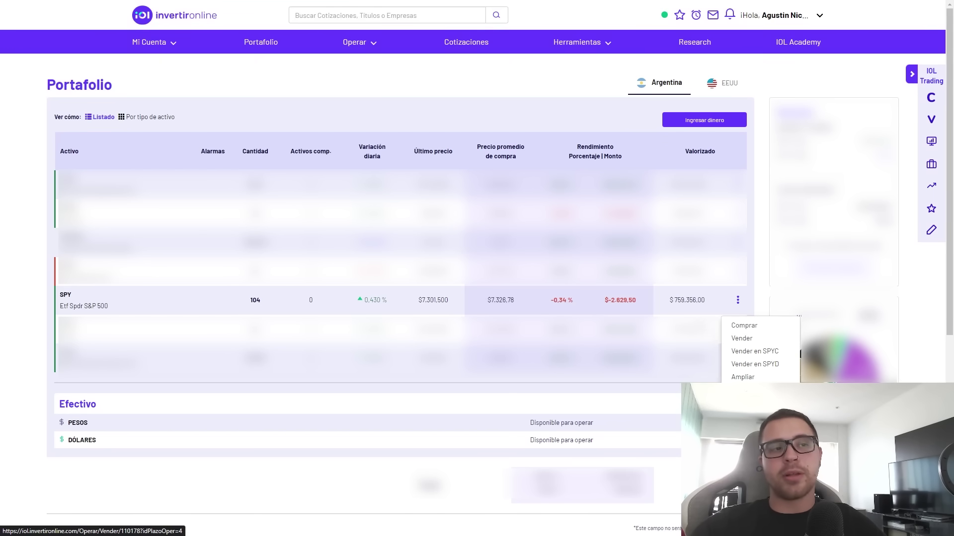
pyautogui.click(689, 302)
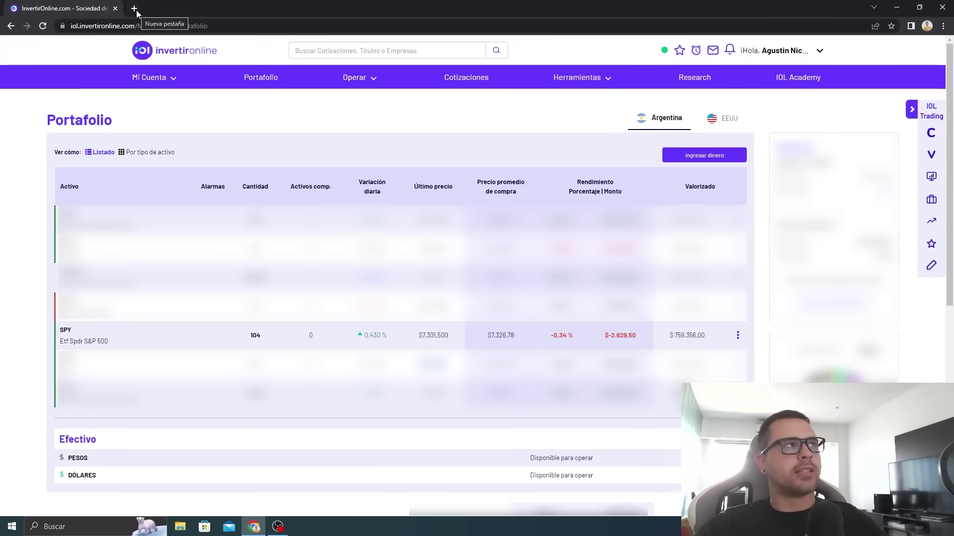
# Open the TradingView website in a new browser tab
pyautogui.click(135, 9)
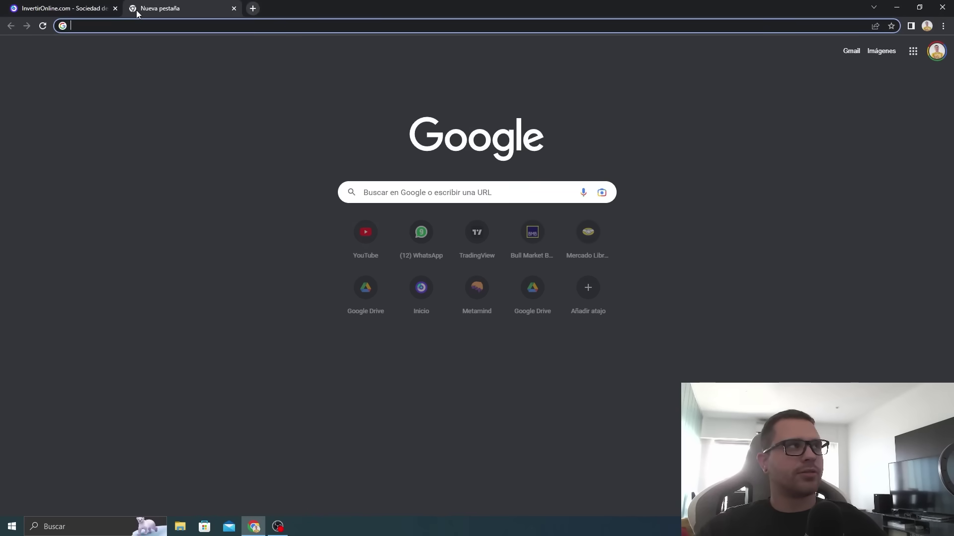
pyautogui.write('tt')
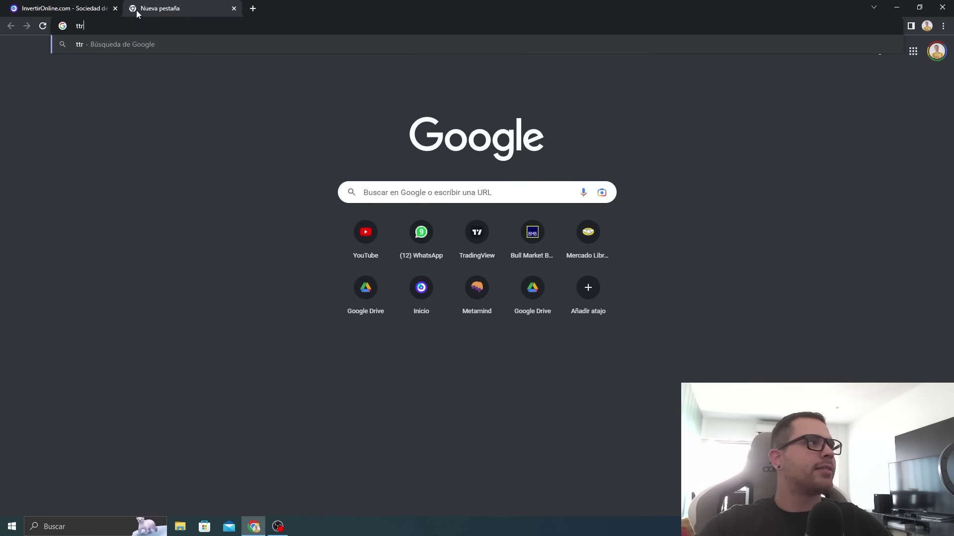
pyautogui.press('BackSpace')
pyautogui.write('r')
pyautogui.press('Return')
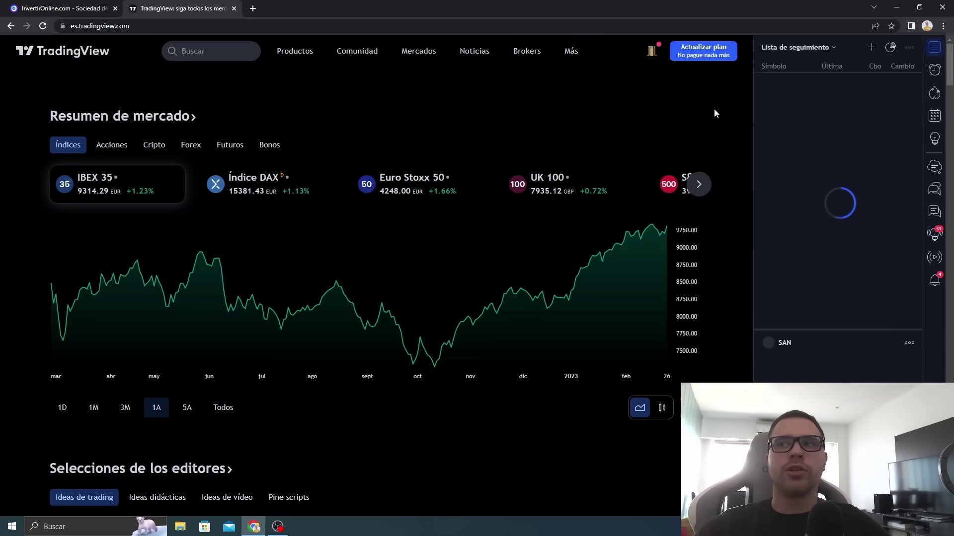
# Search TradingView for the symbol spy and open the full chart of the SPDR S&P 500 ETF
pyautogui.click(804, 82)
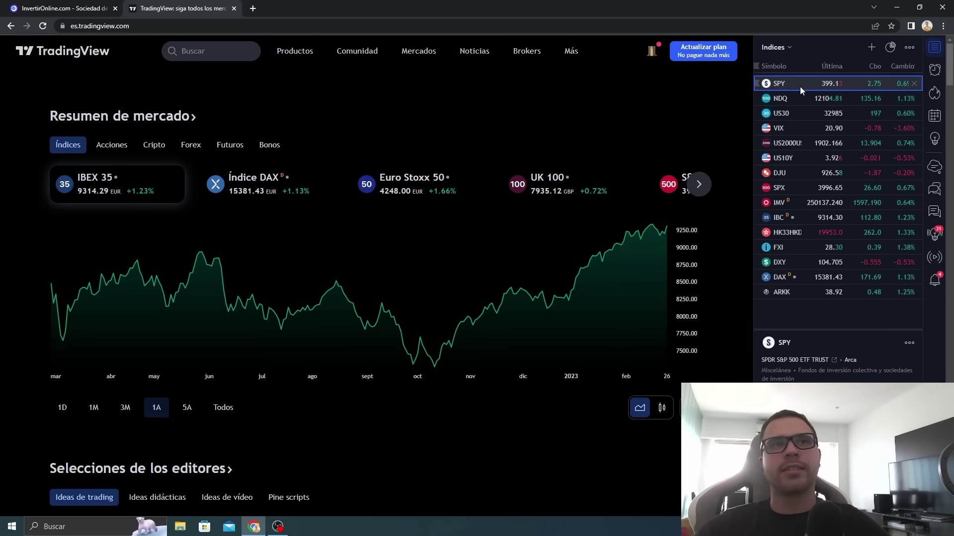
pyautogui.click(241, 53)
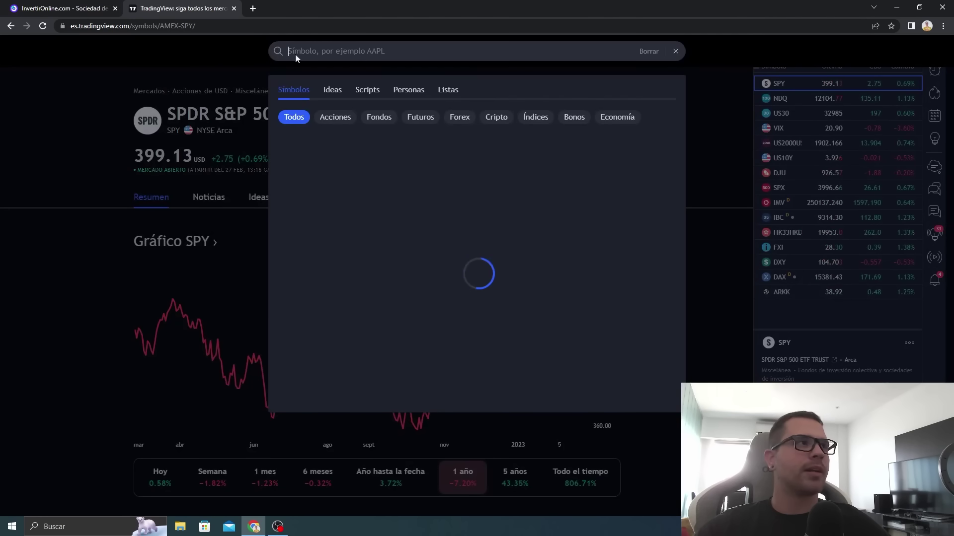
pyautogui.write('spy')
pyautogui.click(430, 142)
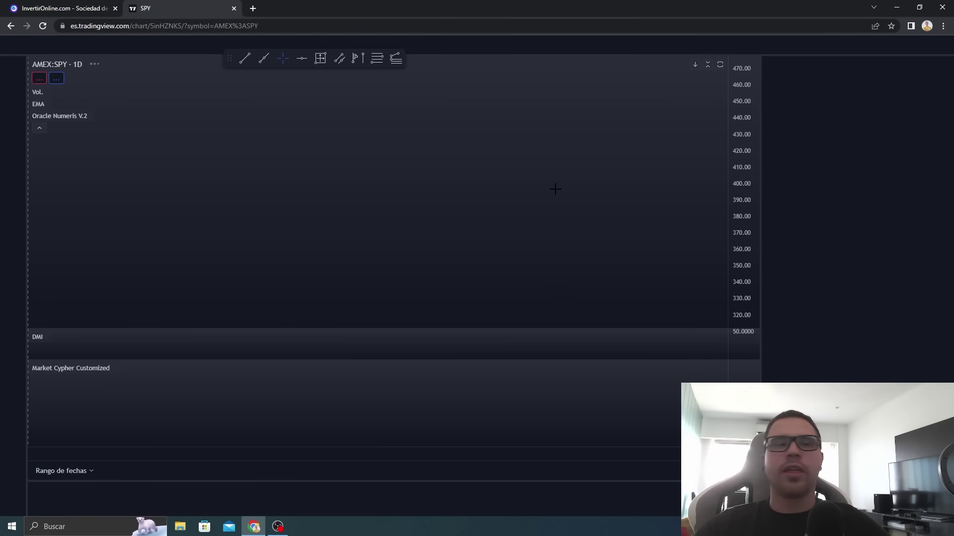
# Maximize the price pane of the SPY chart so the lower indicator panes are hidden
pyautogui.moveTo(546, 135); pyautogui.dragTo(462, 127)
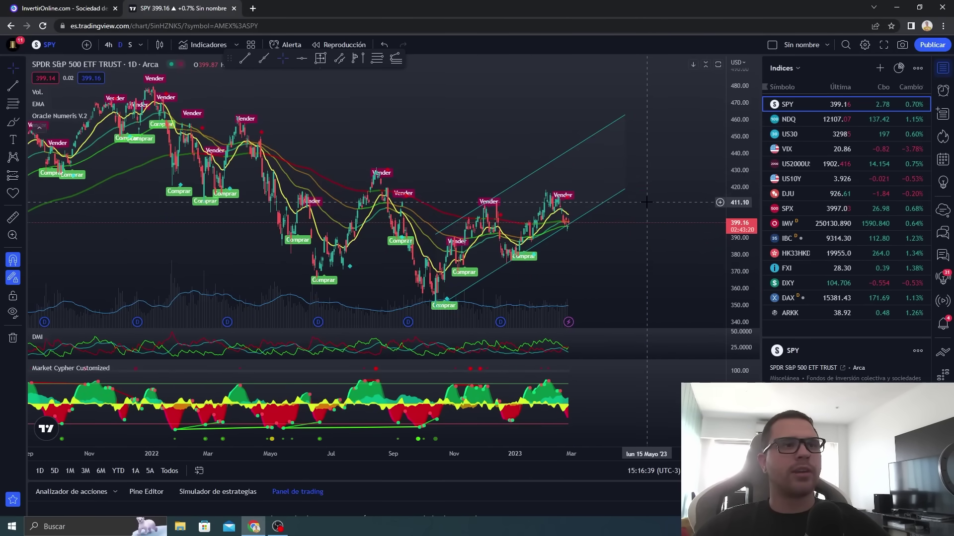
pyautogui.scroll(5, 601, 290)
pyautogui.doubleClick(601, 290)
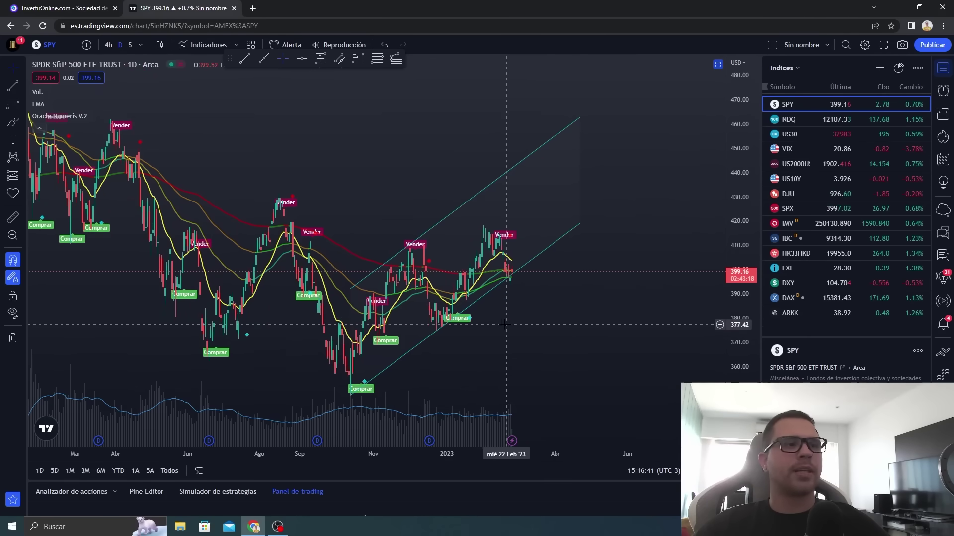